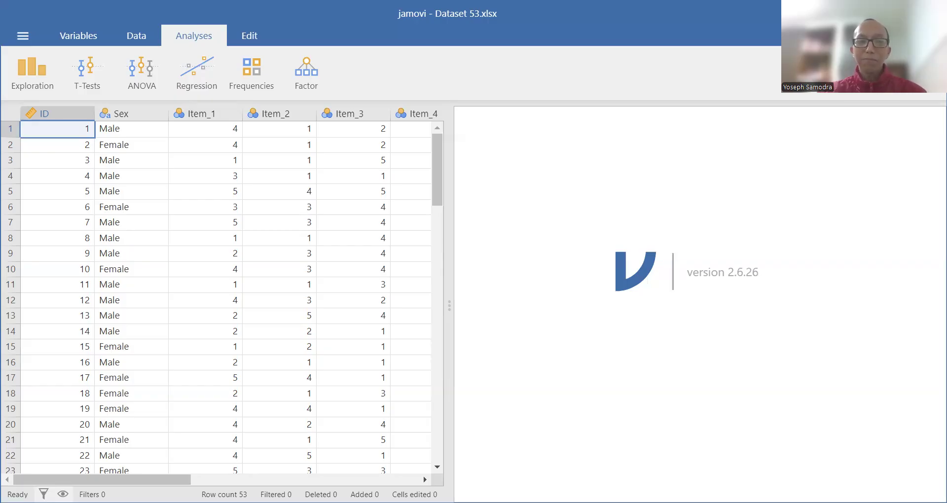
Run a reliability analysis on Item_1 to Item_5 with Cronbach's α for the scale and if item is dropped
{"action": "scroll", "coordinate": [259, 330], "scroll_direction": "right", "scroll_amount": 4}
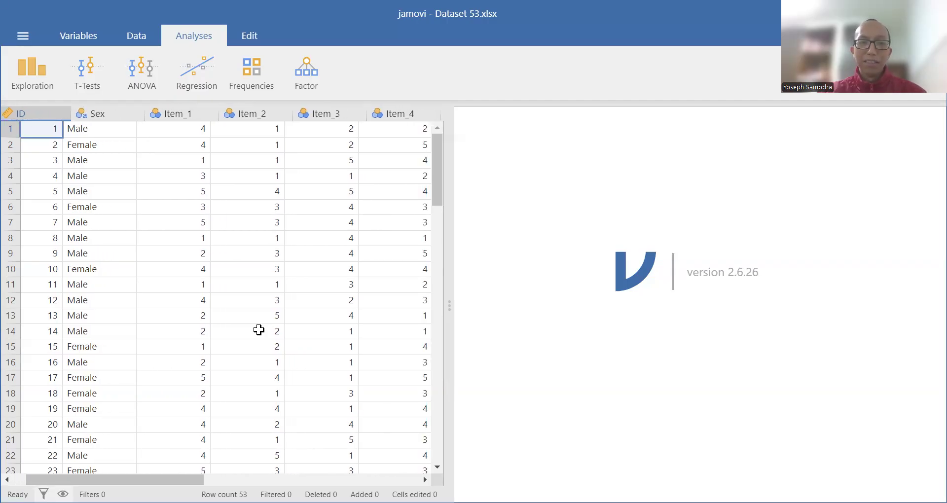
{"action": "scroll", "coordinate": [259, 330], "scroll_direction": "right", "scroll_amount": 1}
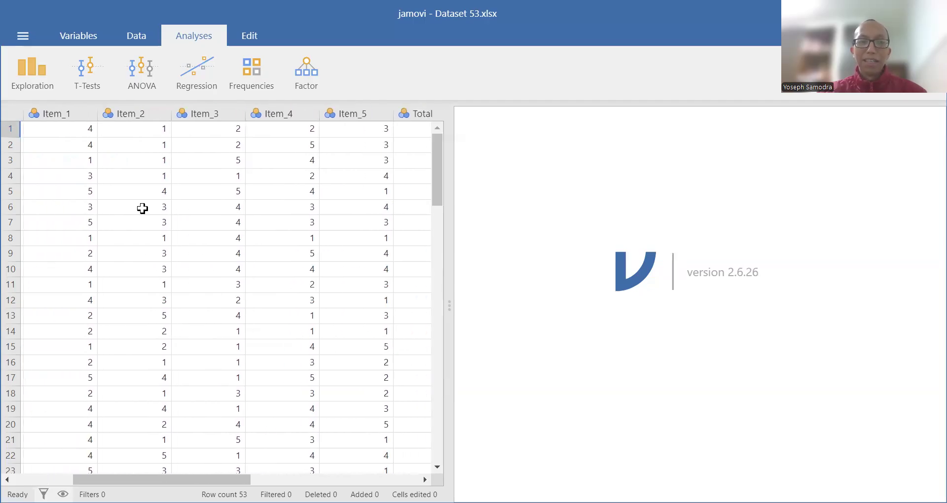
{"action": "scroll", "coordinate": [362, 170], "scroll_direction": "right", "scroll_amount": 2}
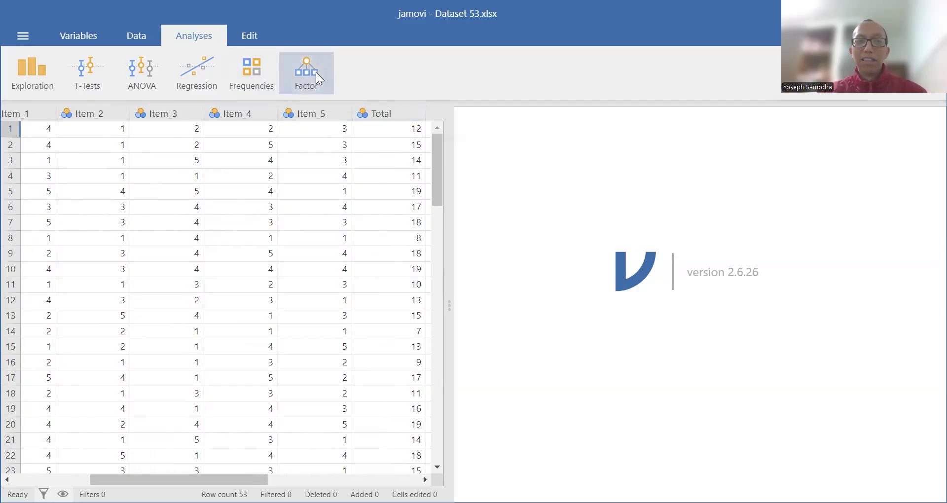
{"action": "left_click", "coordinate": [330, 85]}
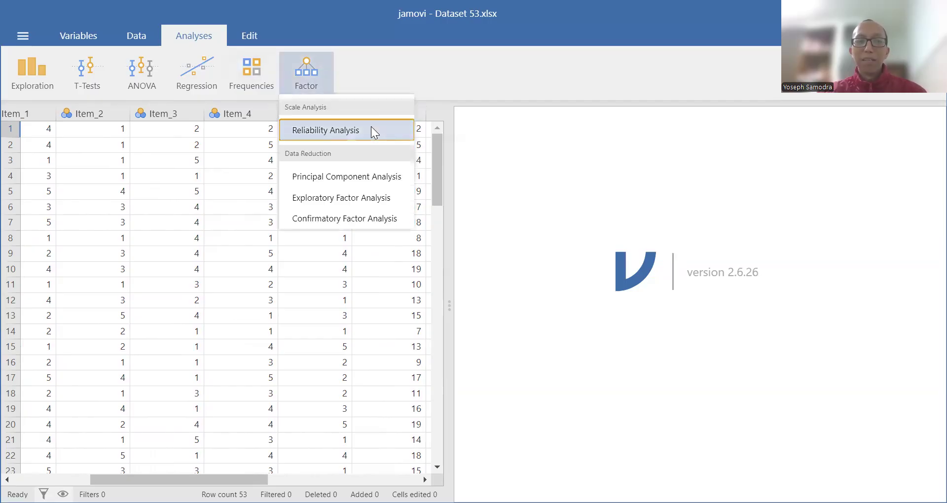
{"action": "left_click", "coordinate": [372, 129]}
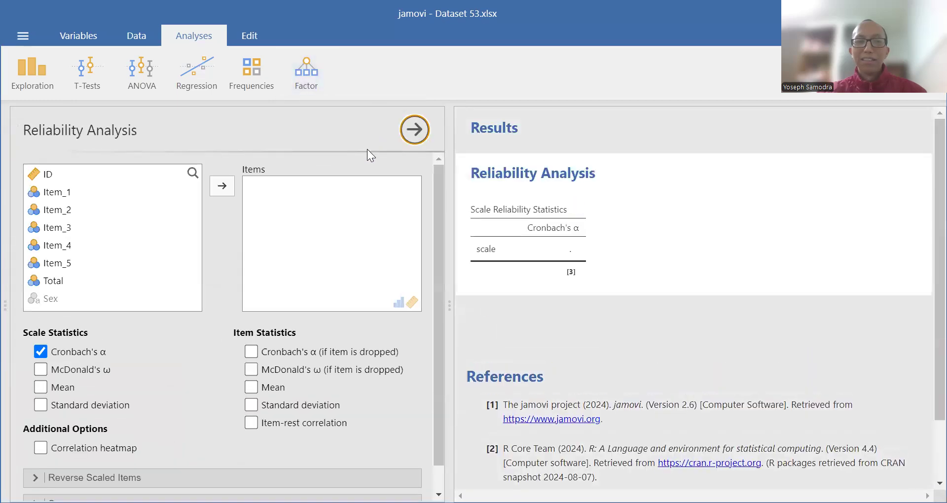
{"action": "left_click", "coordinate": [60, 192]}
{"action": "left_click", "coordinate": [69, 265], "text": "shift"}
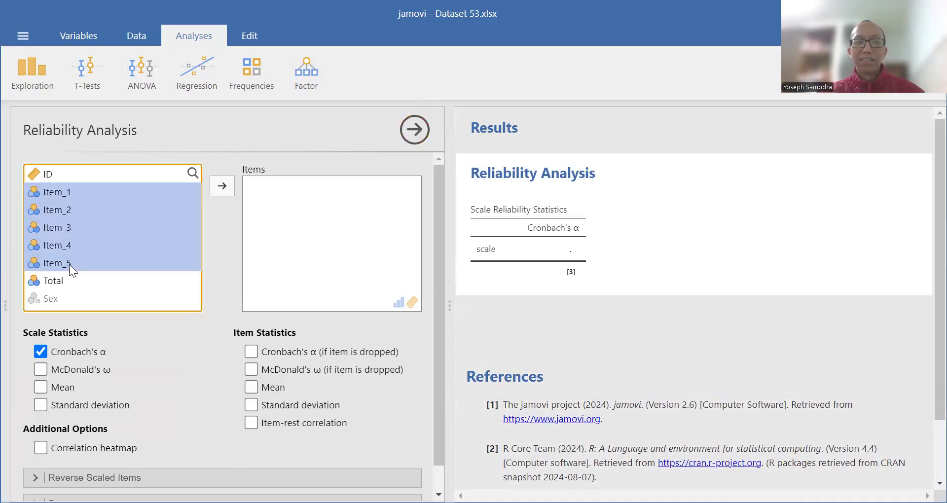
{"action": "left_click", "coordinate": [222, 185]}
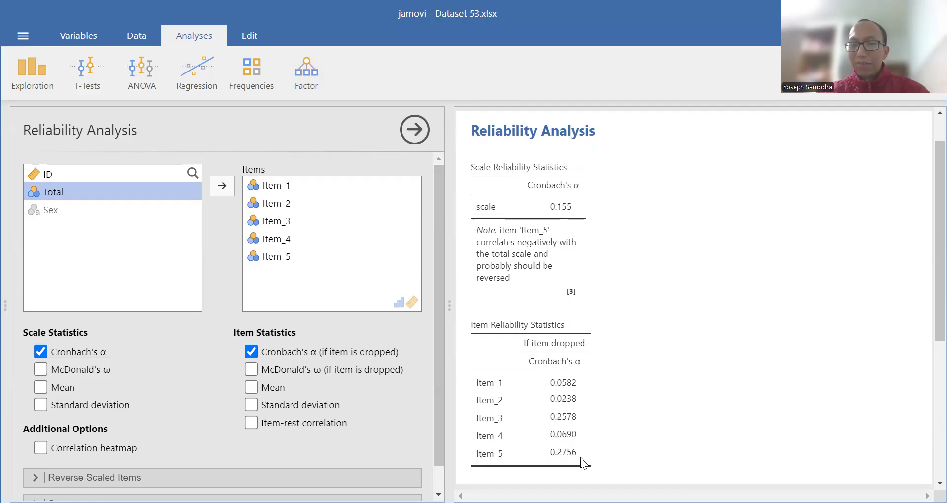
Remove Item_5, Item_3 and Item_4 one after another from the reliability analysis to compare Cronbach's α
{"action": "left_click", "coordinate": [291, 257]}
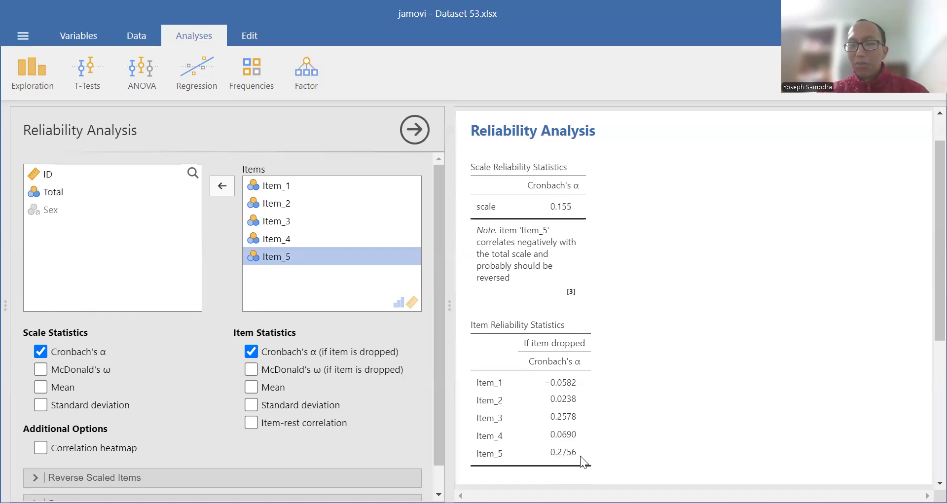
{"action": "left_click", "coordinate": [221, 186]}
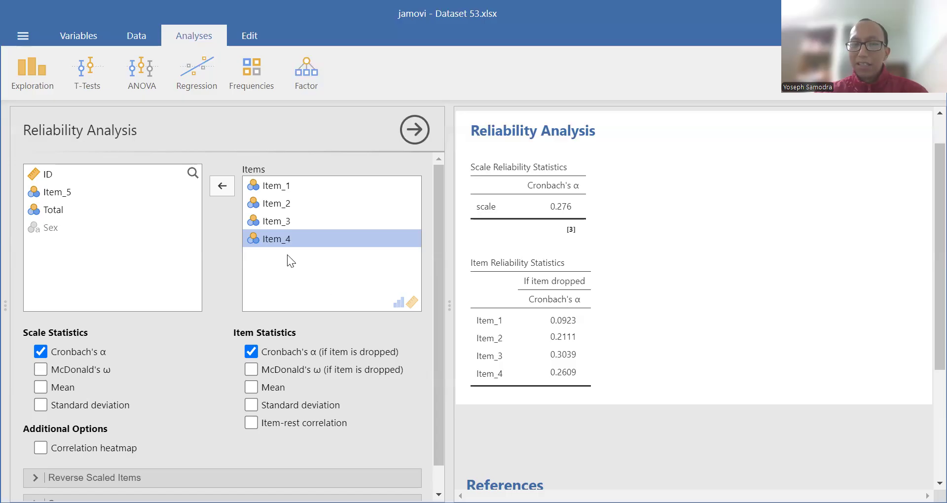
{"action": "left_click", "coordinate": [272, 223]}
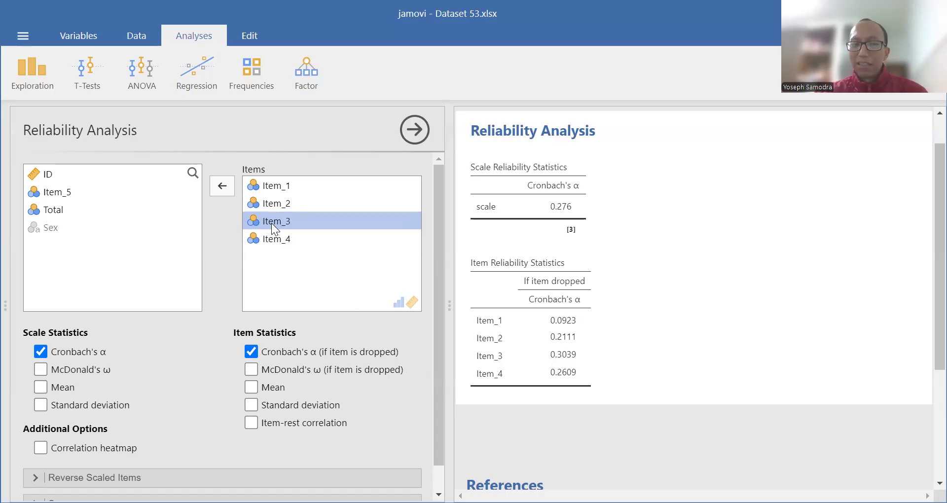
{"action": "left_click", "coordinate": [217, 187]}
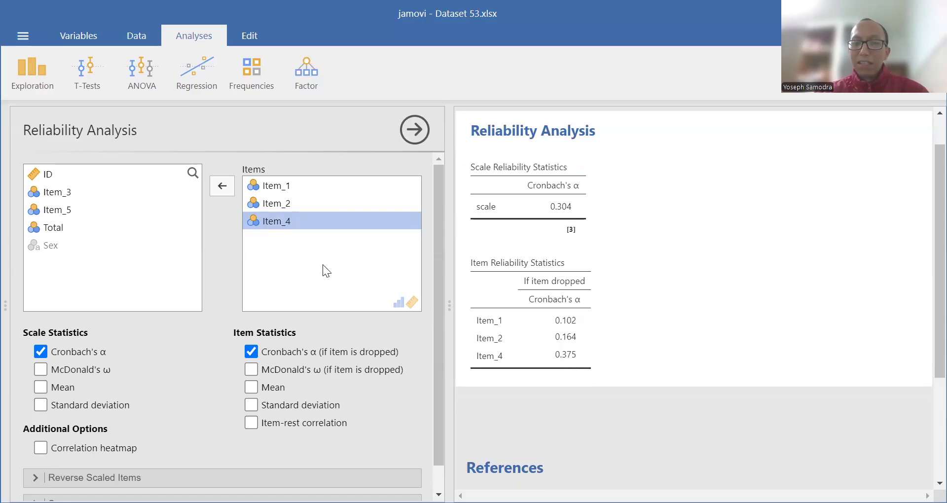
{"action": "left_click", "coordinate": [222, 186]}
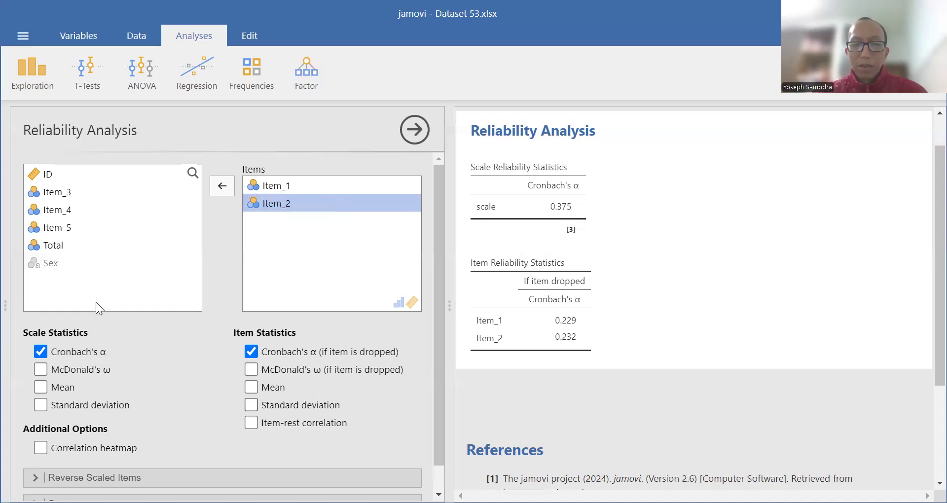
Return Item_3, Item_4 and Item_5 to the reliability analysis items
{"action": "left_click", "coordinate": [55, 196]}
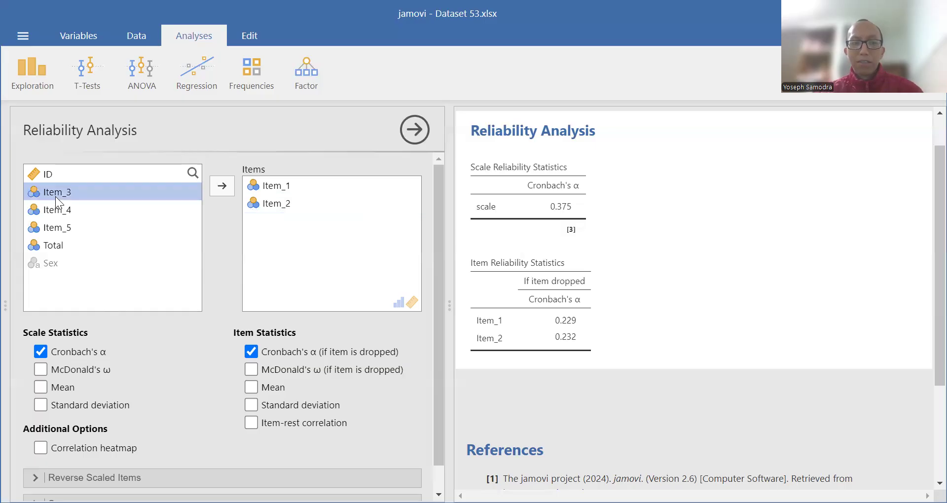
{"action": "left_click", "coordinate": [65, 226], "text": "shift"}
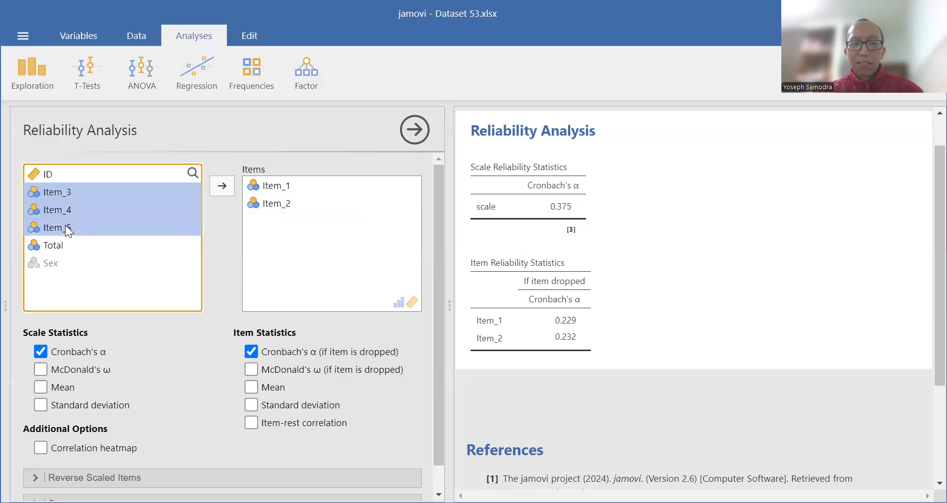
{"action": "left_click", "coordinate": [223, 186]}
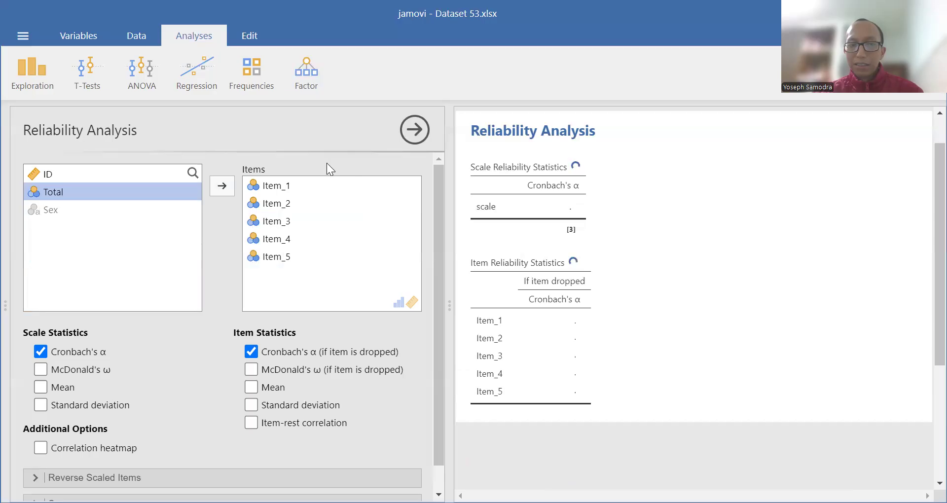
Add item-rest correlation to the item statistics and close the reliability analysis options
{"action": "left_click", "coordinate": [251, 423]}
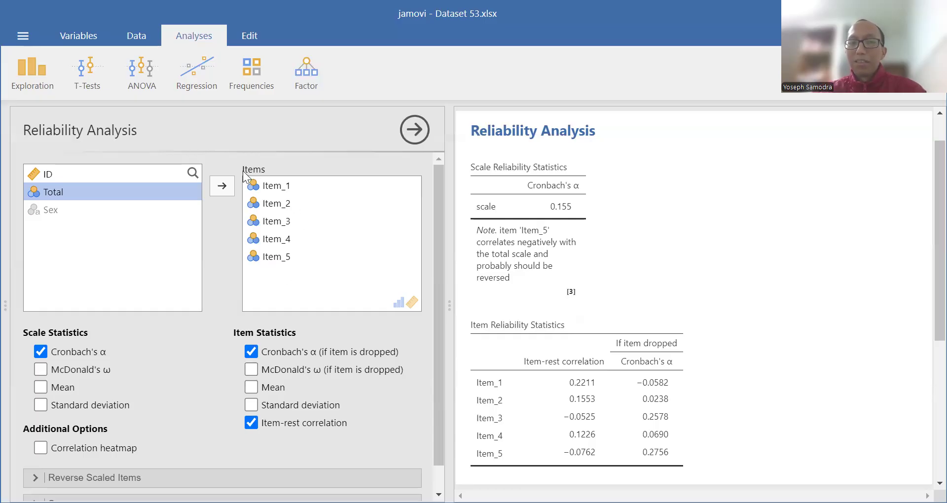
{"action": "left_click", "coordinate": [421, 128]}
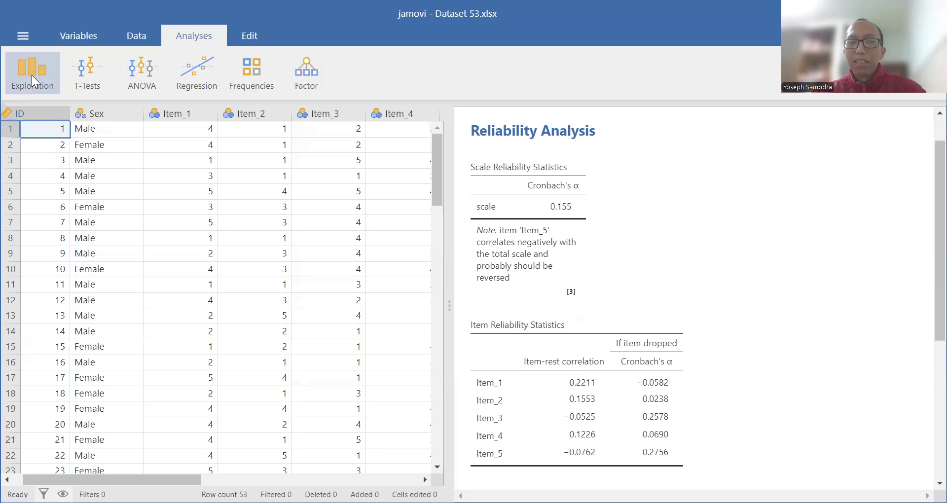
Create a correlation matrix for Item_1 to Item_5 and Total
{"action": "left_click", "coordinate": [201, 75]}
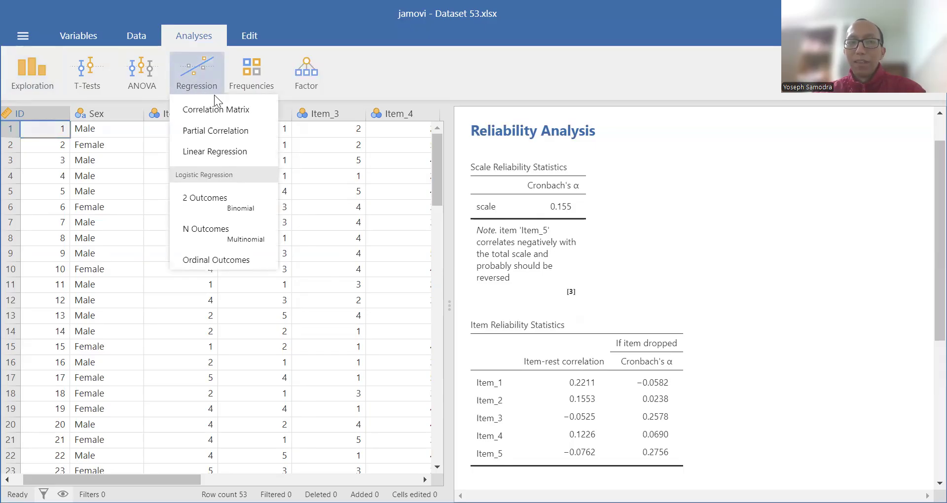
{"action": "left_click", "coordinate": [224, 110]}
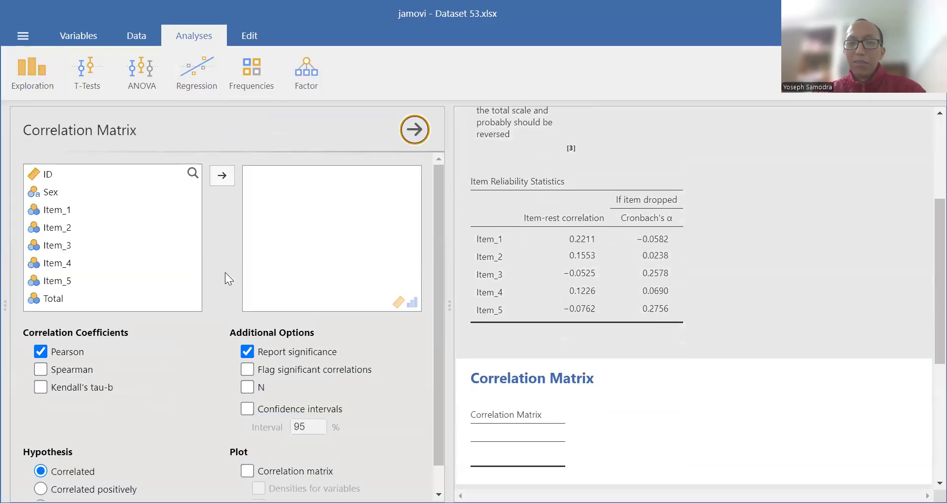
{"action": "left_click", "coordinate": [62, 210]}
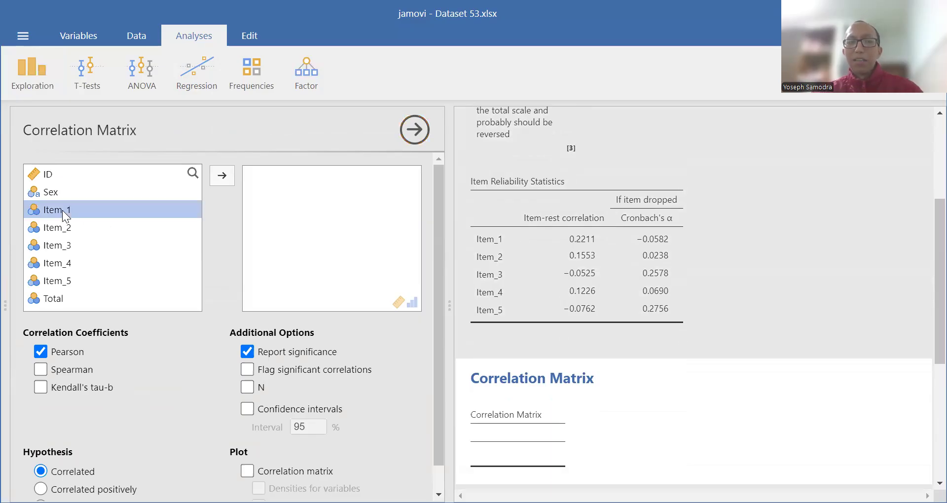
{"action": "key", "text": "shift"}
{"action": "left_click", "coordinate": [58, 298], "text": "shift"}
{"action": "left_click", "coordinate": [222, 175]}
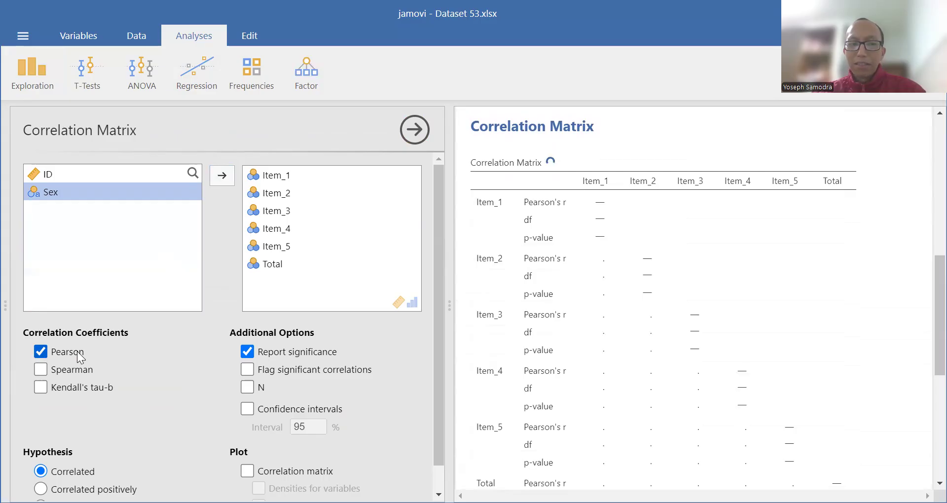
Include both Pearson and Spearman coefficients in the correlation matrix and flag significant correlations
{"action": "left_click", "coordinate": [40, 369]}
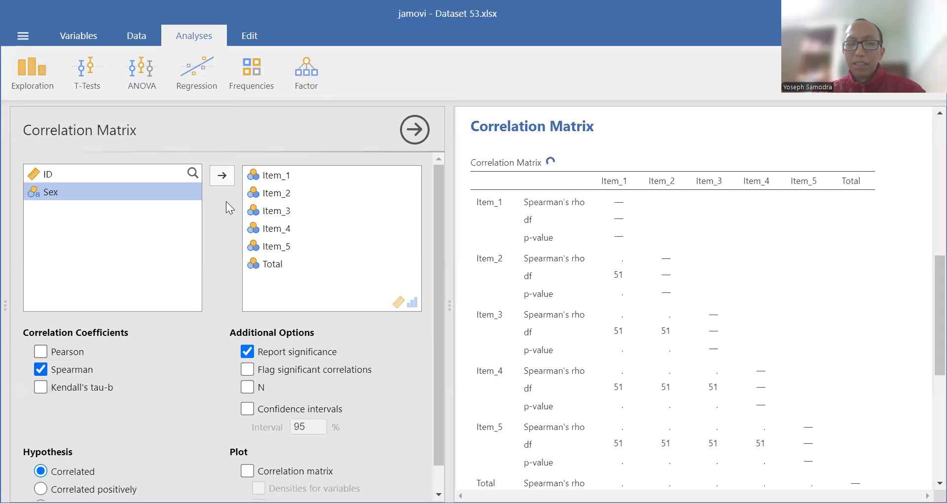
{"action": "left_click", "coordinate": [38, 352]}
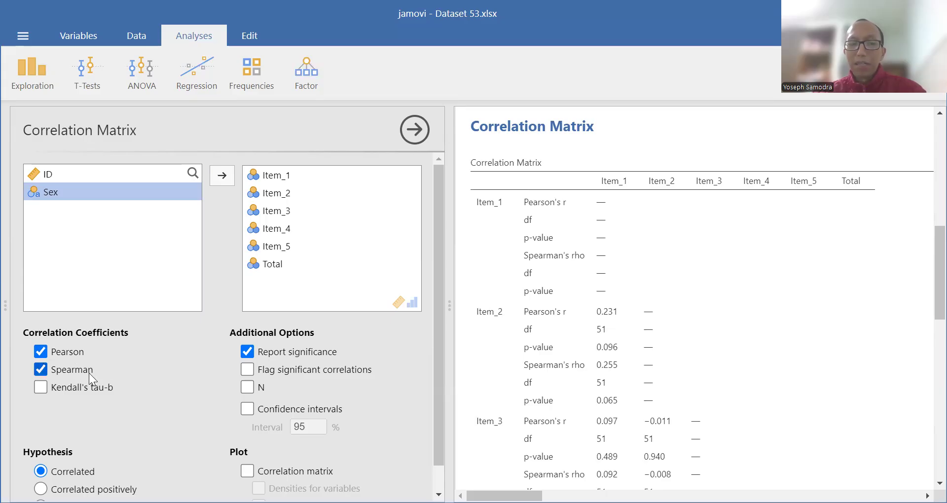
{"action": "left_click", "coordinate": [247, 369]}
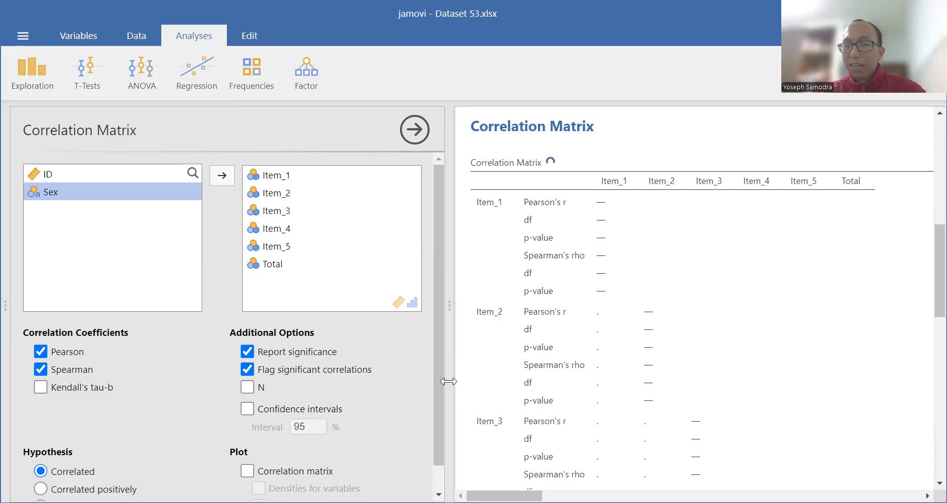
Examine the Pearson and Spearman correlations of each item with Total in the correlation matrix results
{"action": "scroll", "coordinate": [402, 369], "scroll_direction": "down", "scroll_amount": 1}
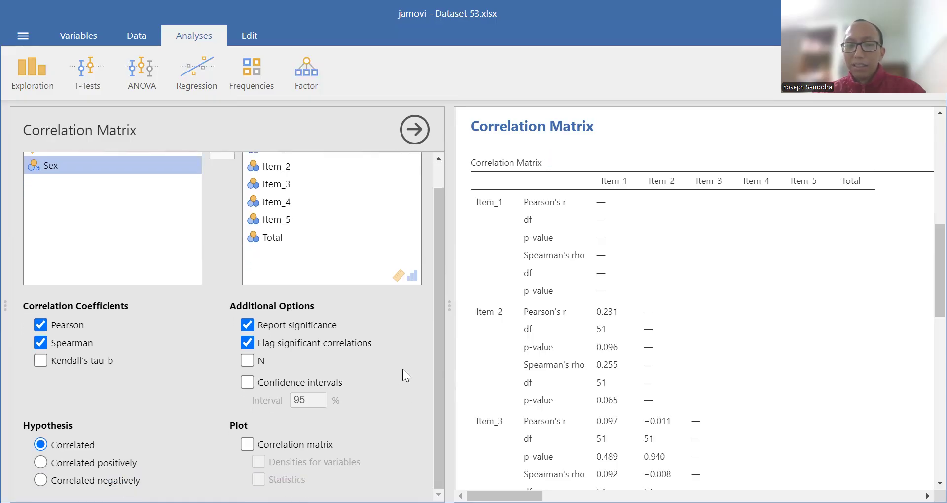
{"action": "scroll", "coordinate": [804, 366], "scroll_direction": "down", "scroll_amount": 8}
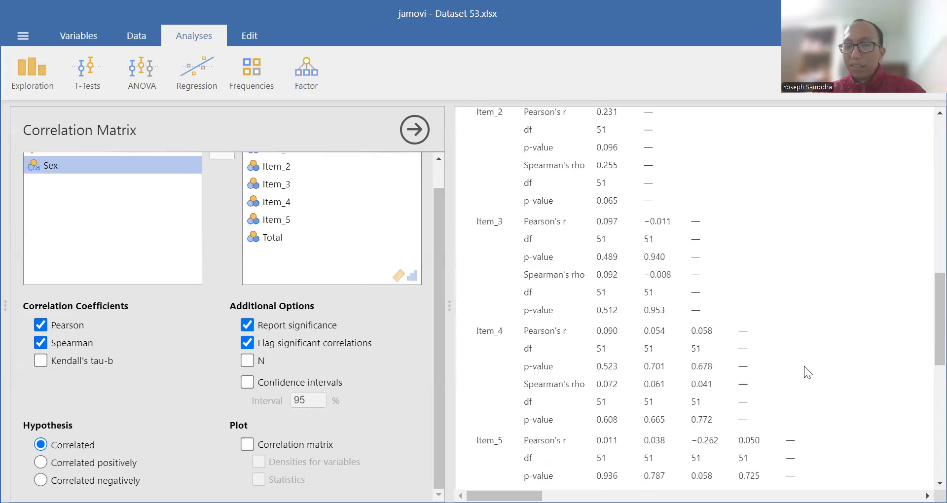
{"action": "scroll", "coordinate": [804, 366], "scroll_direction": "down", "scroll_amount": 1}
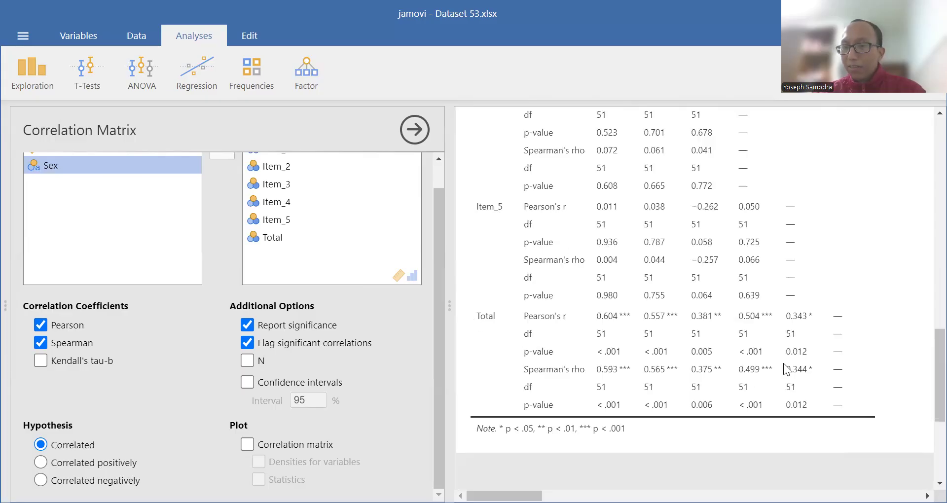
{"action": "scroll", "coordinate": [783, 369], "scroll_direction": "up", "scroll_amount": 10}
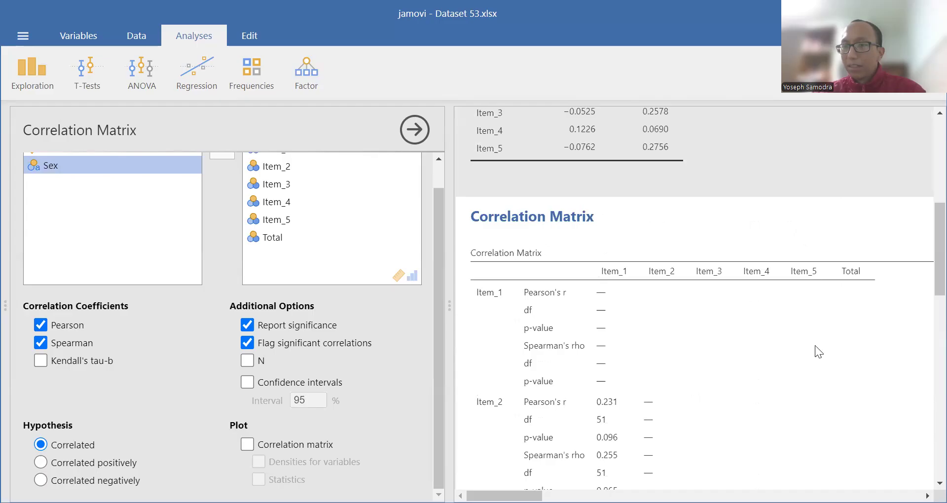
{"action": "scroll", "coordinate": [814, 346], "scroll_direction": "down", "scroll_amount": 10}
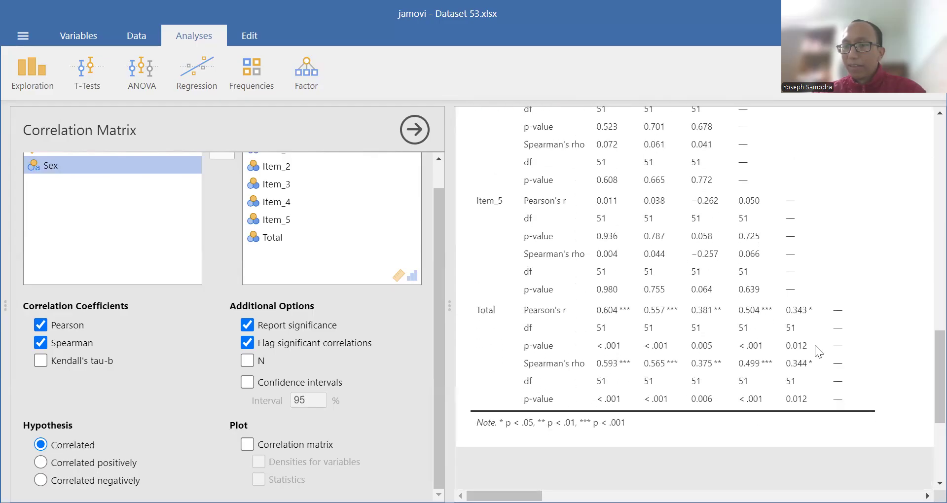